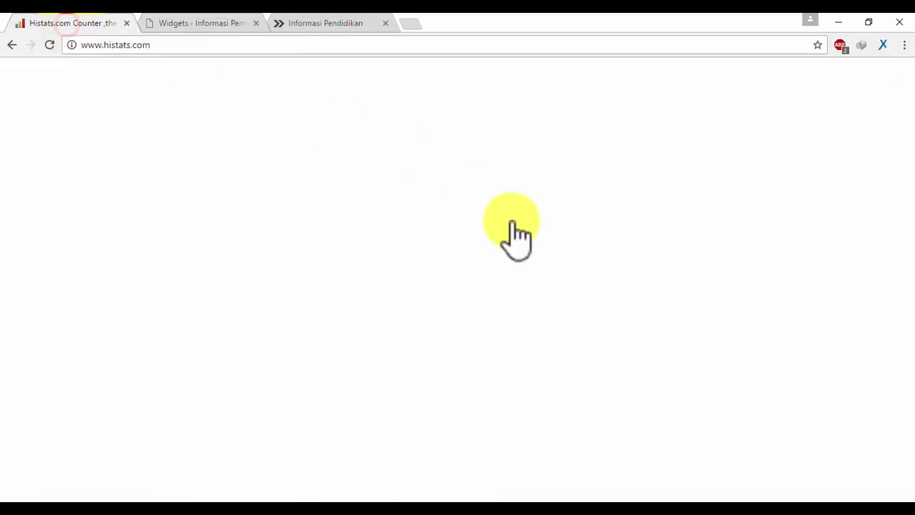
# Step: Submit forumguruindonesia.com for website registration and dismiss the iframe notice on the control panel
pyautogui.click(656, 345)
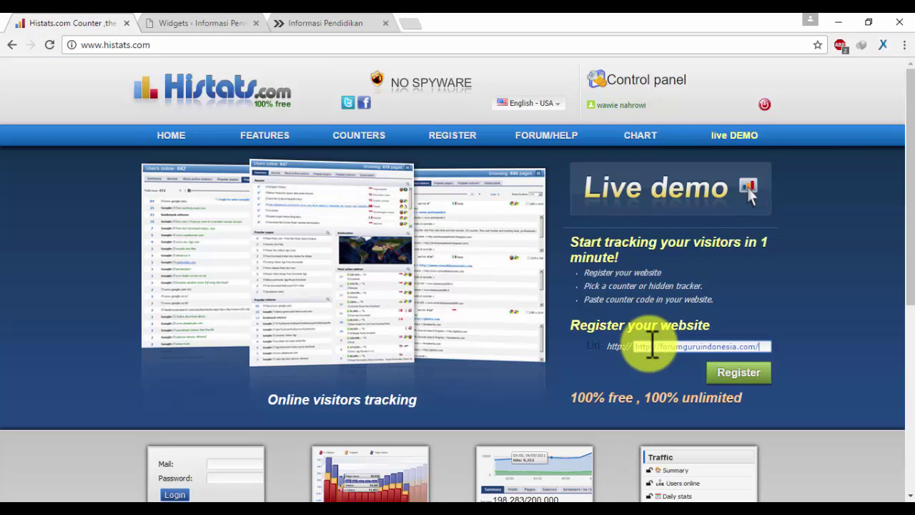
pyautogui.moveTo(652, 346); pyautogui.dragTo(745, 346)
pyautogui.hotkey('ctrl', 'c')
pyautogui.press('BackSpace')
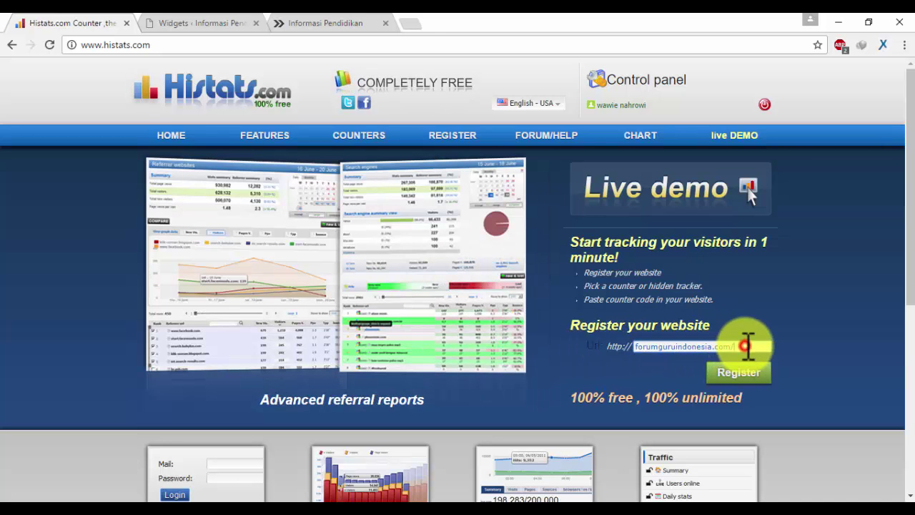
pyautogui.click(745, 346)
pyautogui.press('BackSpace')
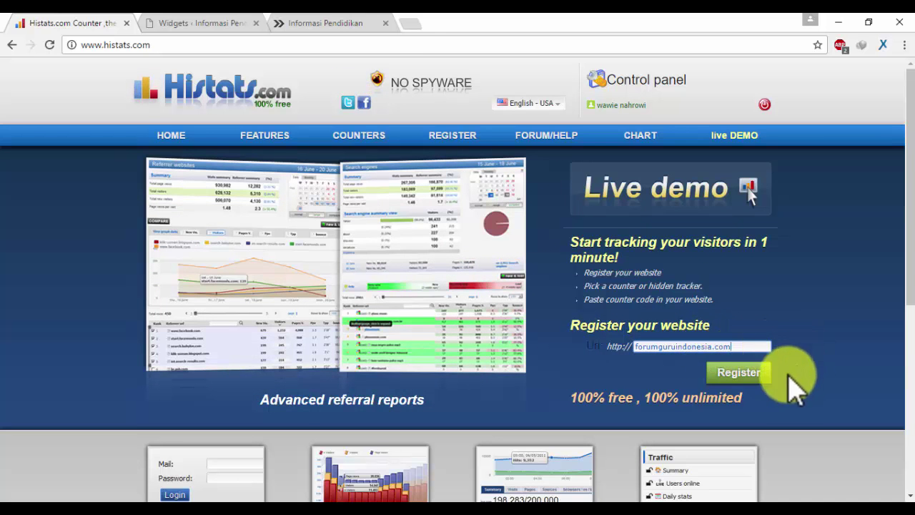
pyautogui.click(755, 373)
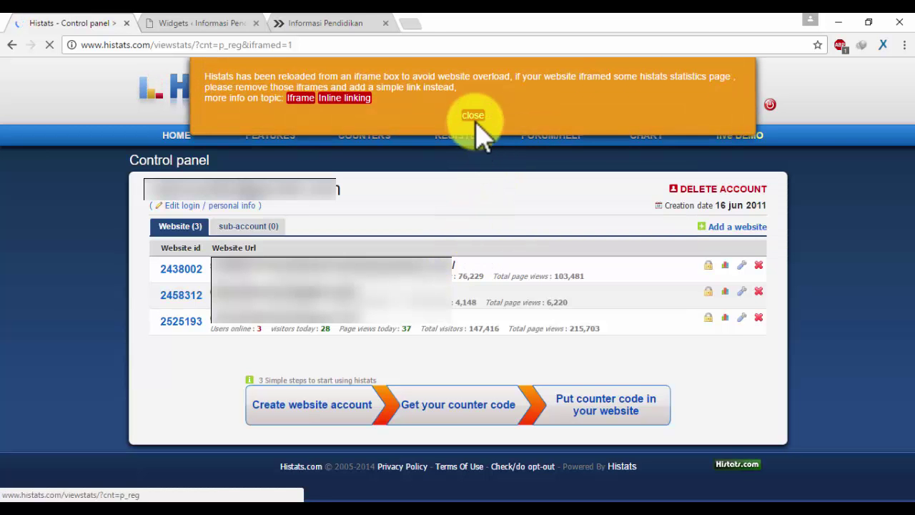
pyautogui.click(475, 116)
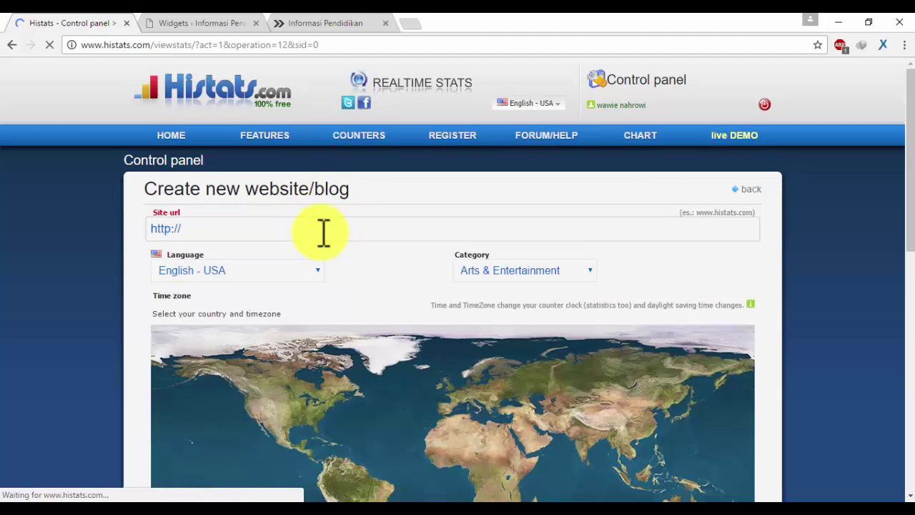
pyautogui.moveTo(319, 228); pyautogui.dragTo(82, 230)
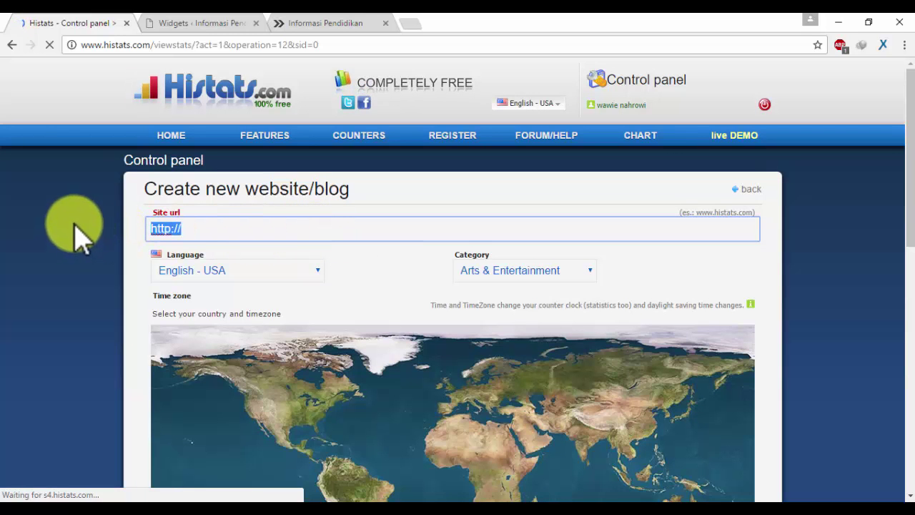
pyautogui.hotkey('ctrl', 'v')
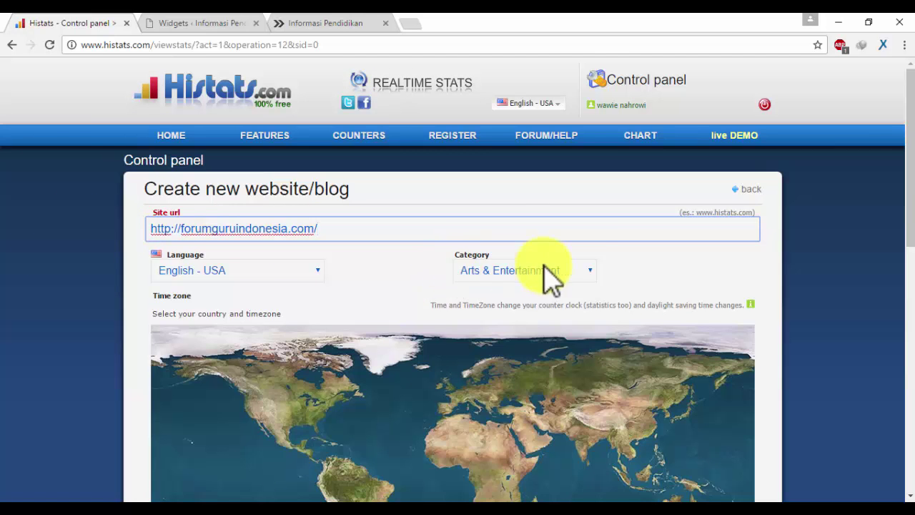
pyautogui.click(591, 271)
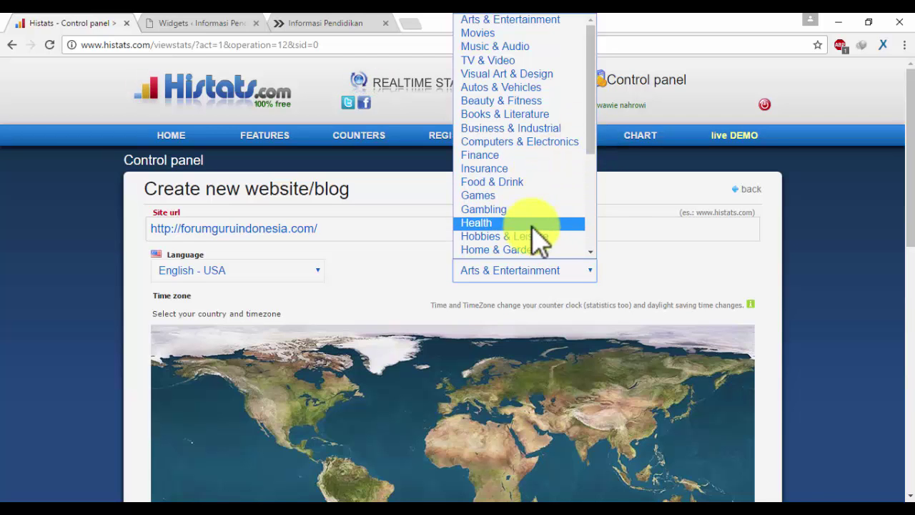
pyautogui.click(593, 163)
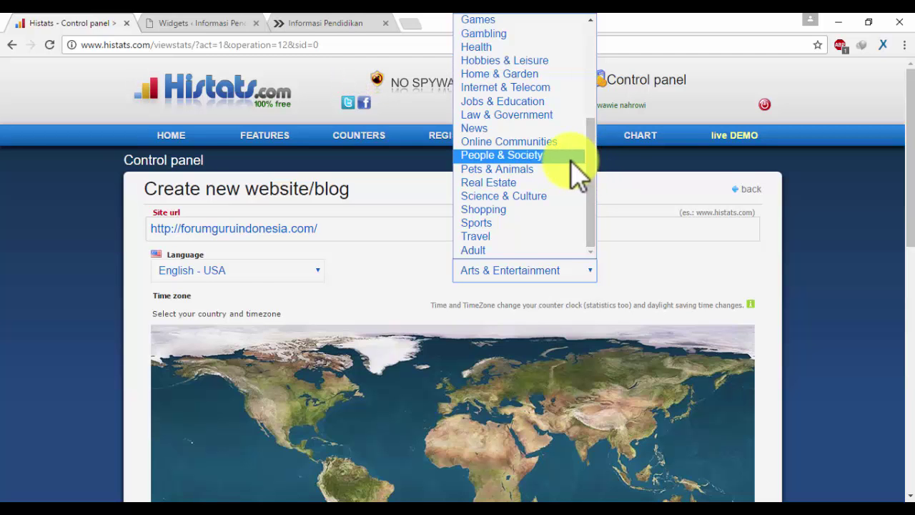
pyautogui.click(530, 198)
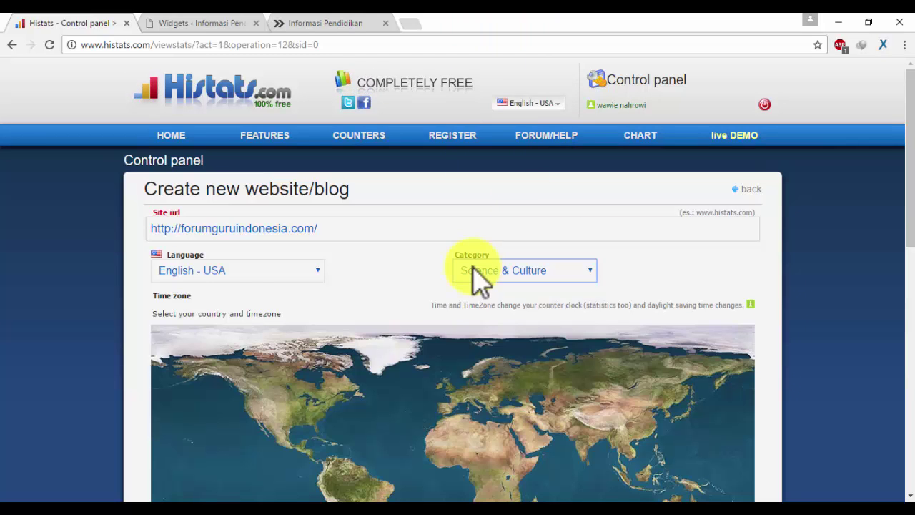
# Step: Set the site's language to Indonesian - Bahasa Indonesia and its country to Indonesia
pyautogui.click(314, 270)
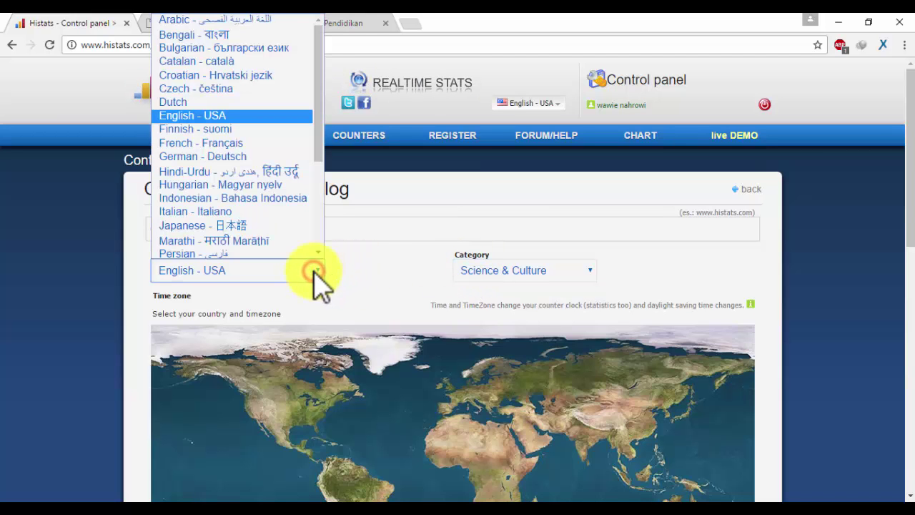
pyautogui.click(254, 198)
pyautogui.scroll(-5, 377, 265)
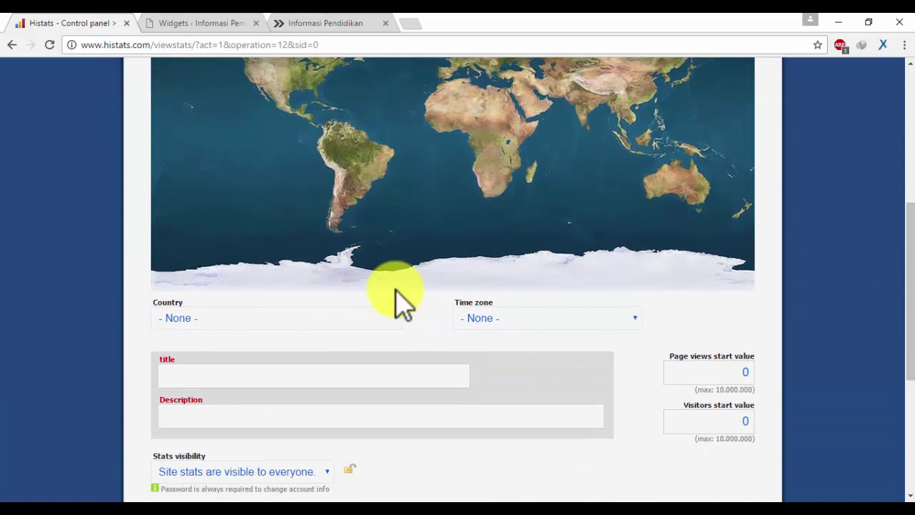
pyautogui.click(392, 318)
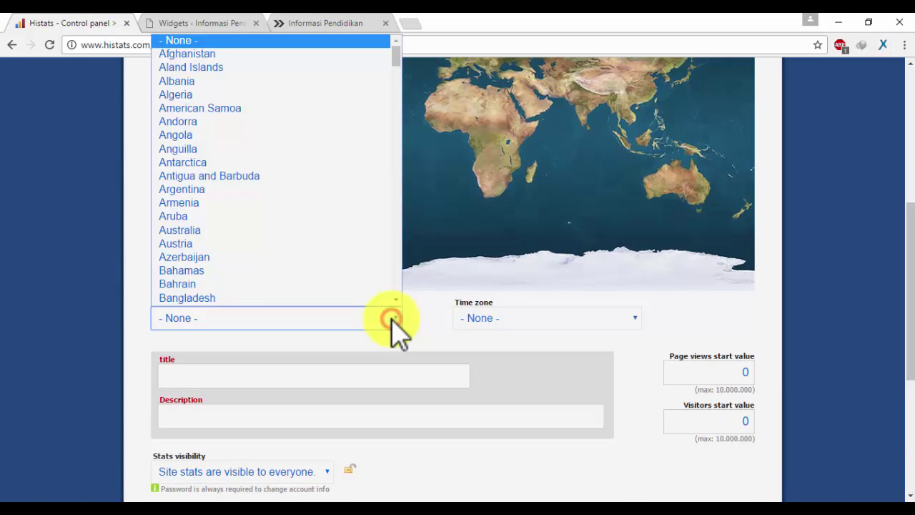
pyautogui.scroll(-20, 339, 215)
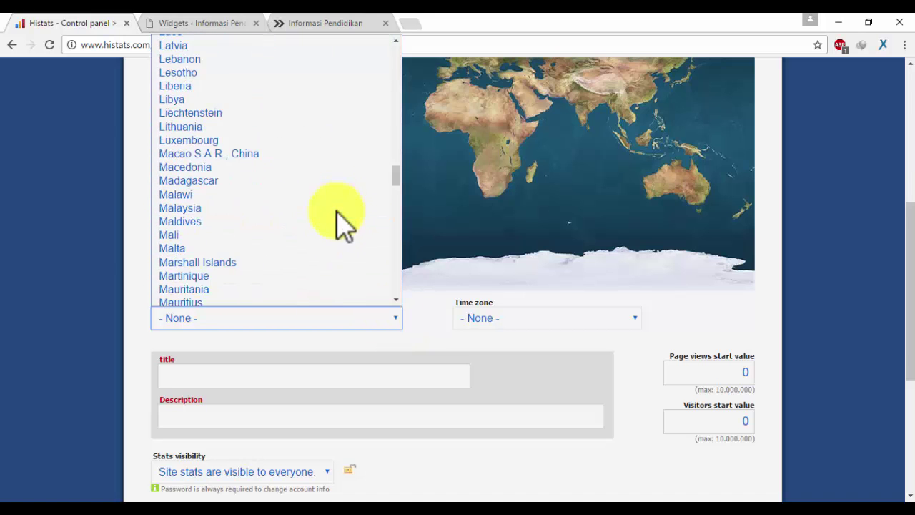
pyautogui.scroll(10, 293, 193)
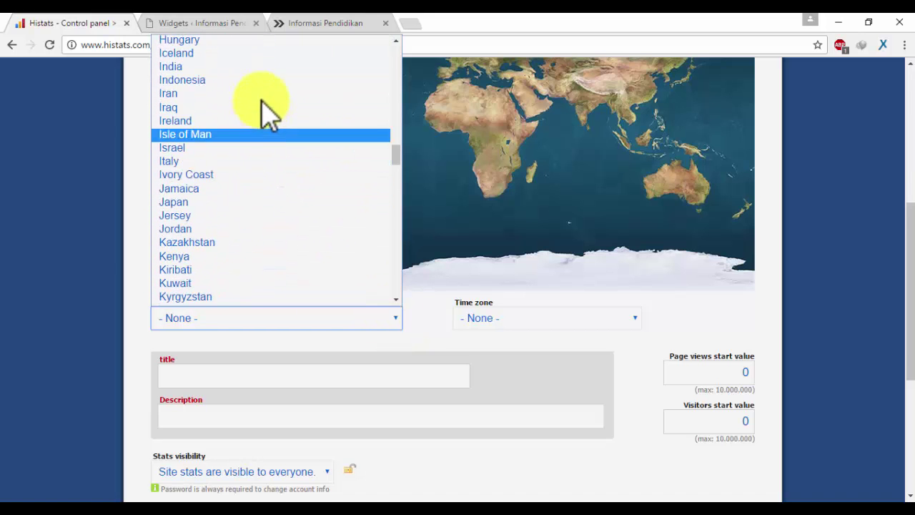
pyautogui.click(274, 84)
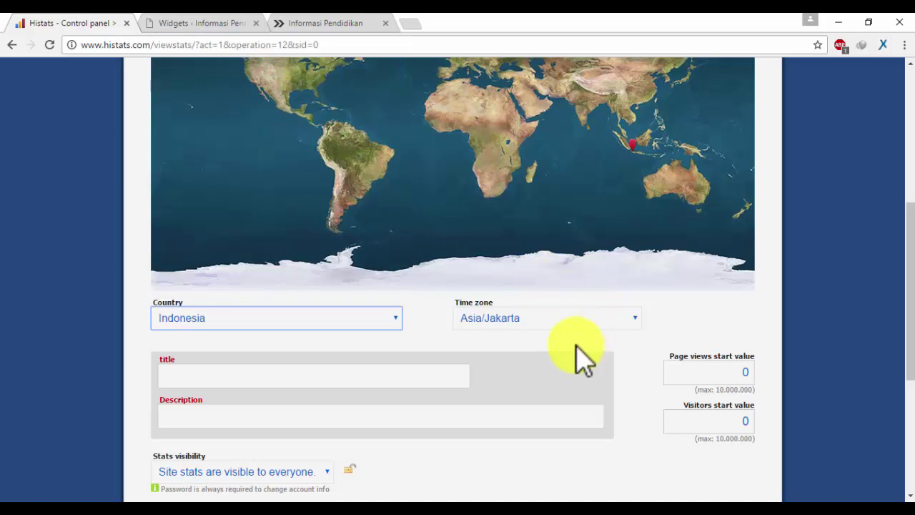
# Step: Fill in the captcha code on the new website form
pyautogui.scroll(-1, 286, 296)
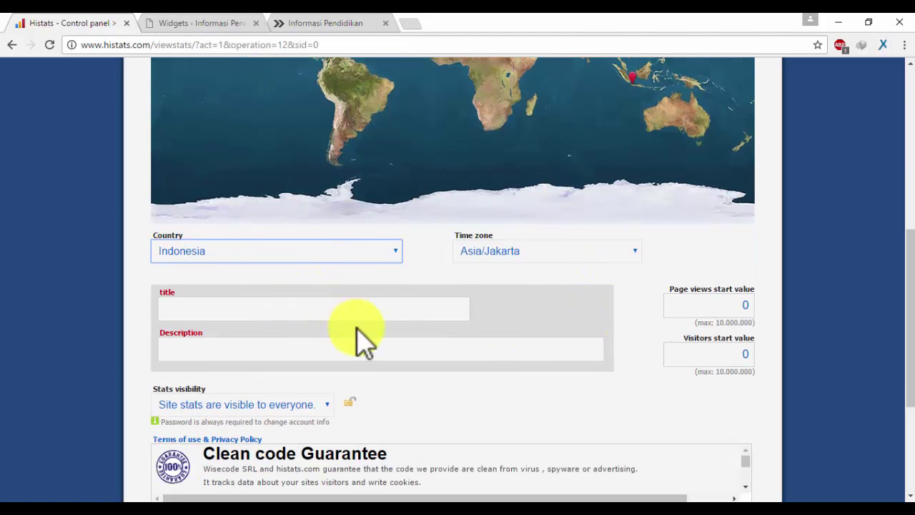
pyautogui.scroll(-1, 357, 340)
pyautogui.scroll(-1, 361, 339)
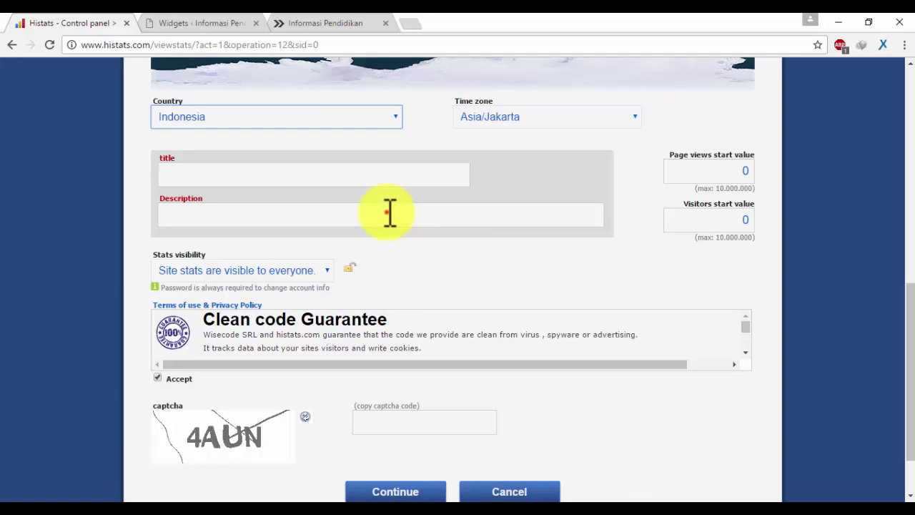
pyautogui.click(384, 211)
pyautogui.click(478, 262)
pyautogui.scroll(-1, 482, 270)
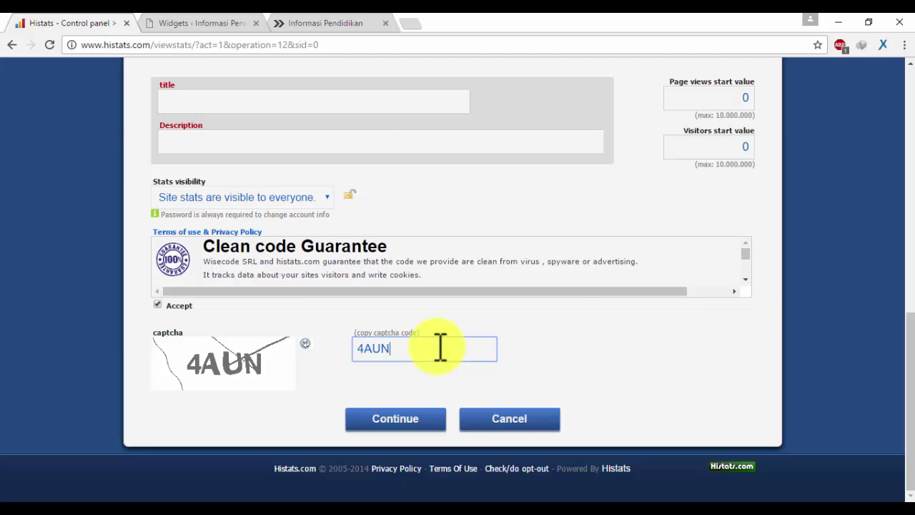
# Step: Enter "ok" as both the site's title and description, and submit the new website form
pyautogui.click(338, 103)
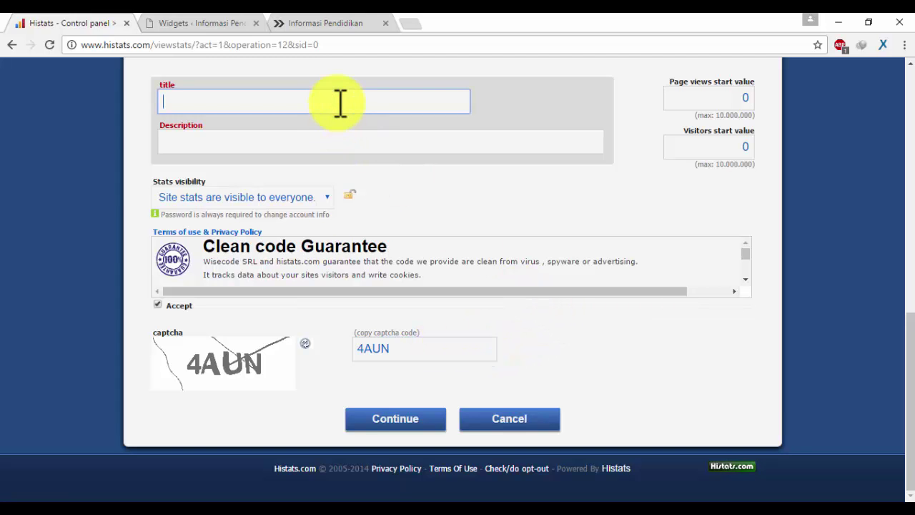
pyautogui.press('Tab')
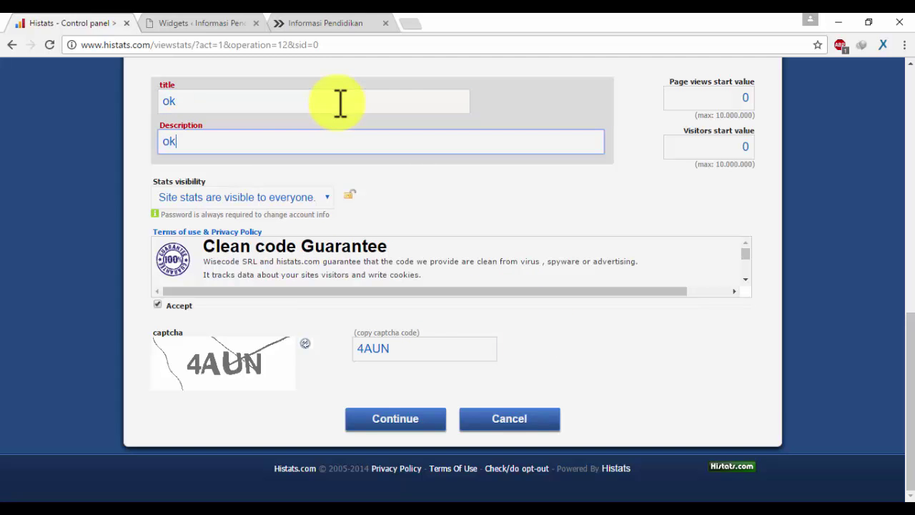
pyautogui.write('ok')
pyautogui.click(632, 187)
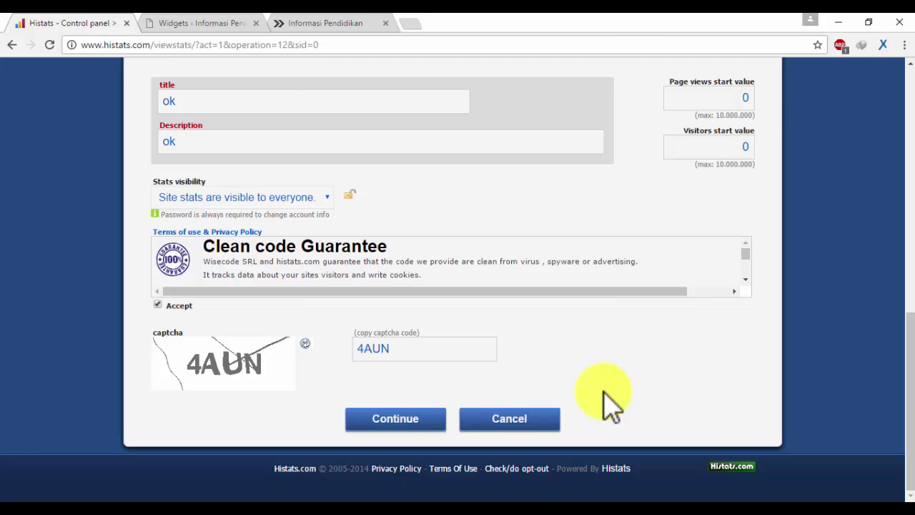
pyautogui.scroll(2, 643, 187)
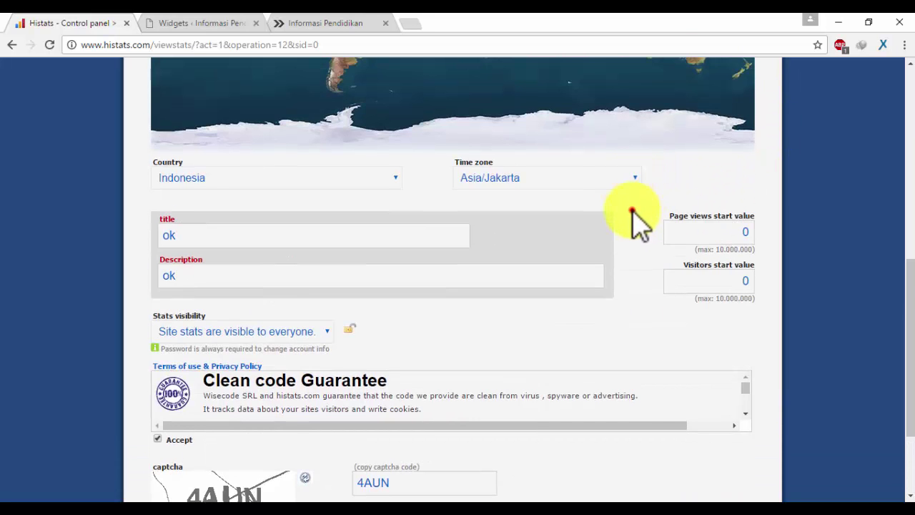
pyautogui.scroll(-2, 643, 236)
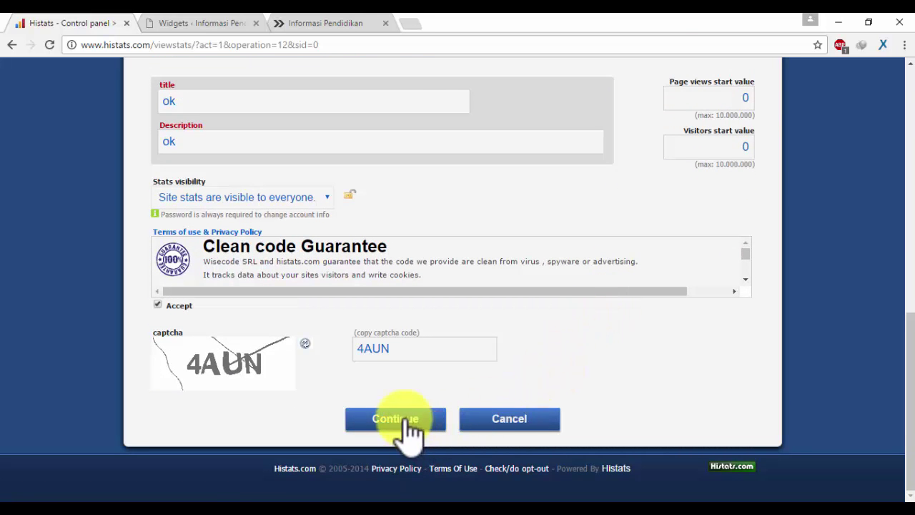
pyautogui.click(409, 422)
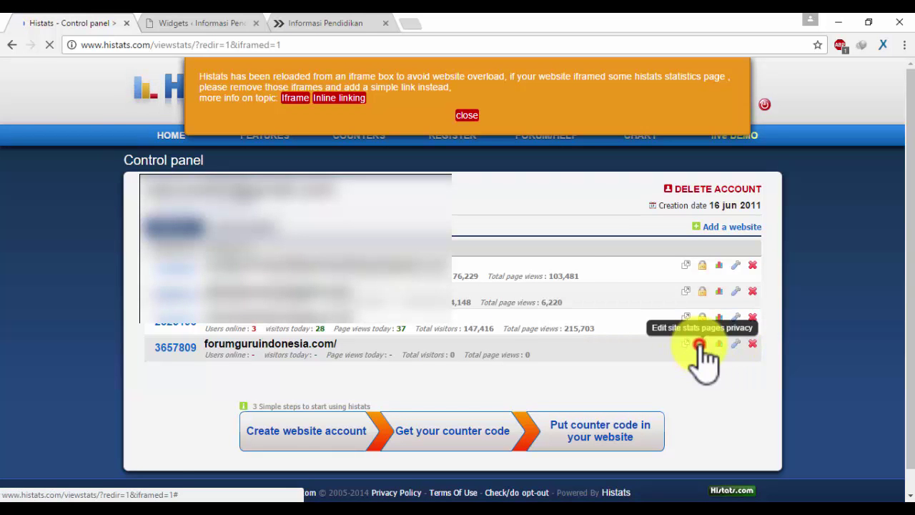
# Step: Set every statistics page of forumguruindonesia.com to private in the site stats pages privacy settings
pyautogui.click(701, 344)
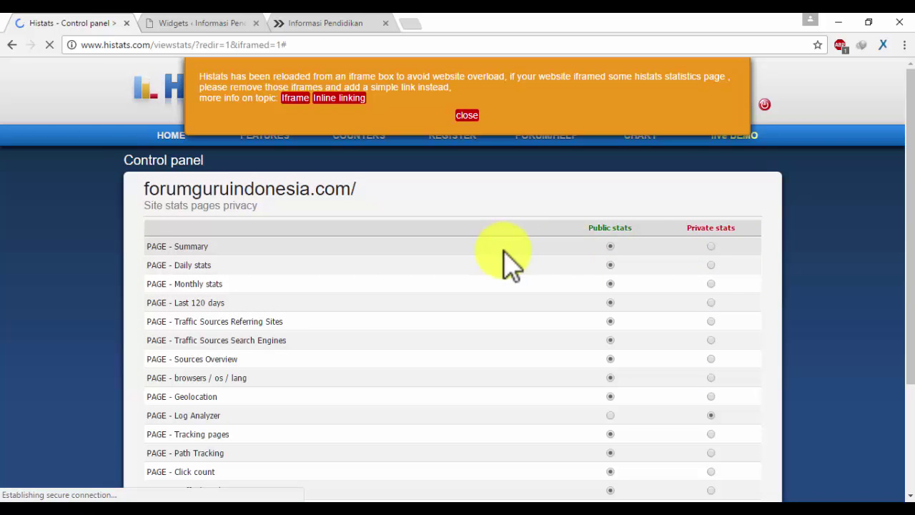
pyautogui.click(710, 247)
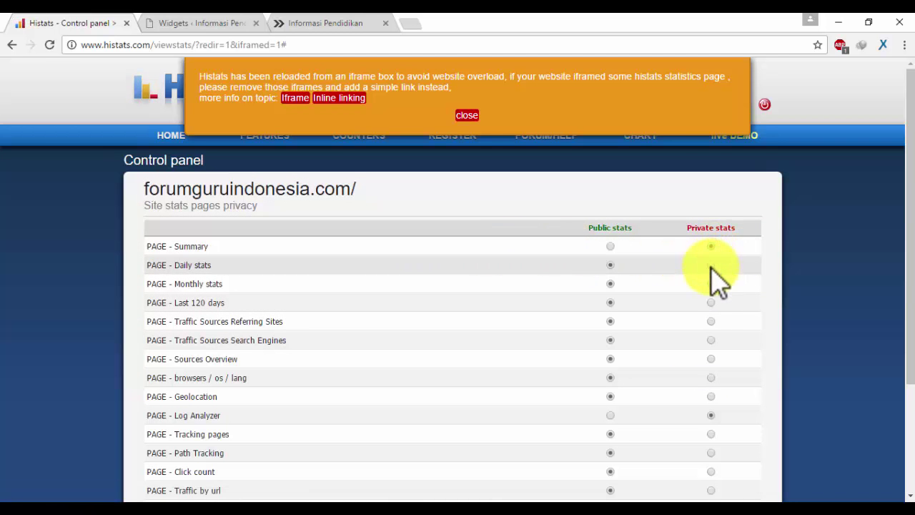
pyautogui.click(711, 265)
pyautogui.click(710, 284)
pyautogui.click(710, 302)
pyautogui.click(710, 321)
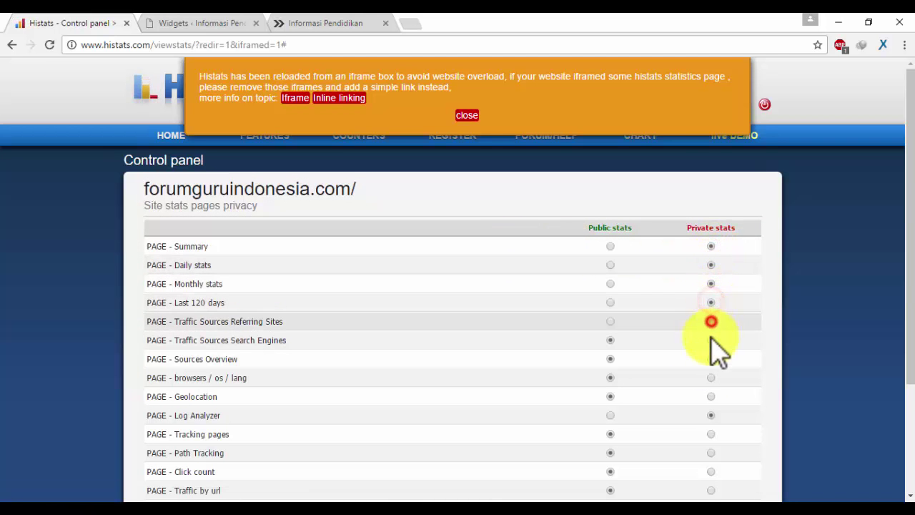
pyautogui.click(711, 340)
pyautogui.click(711, 359)
pyautogui.click(710, 377)
pyautogui.click(710, 396)
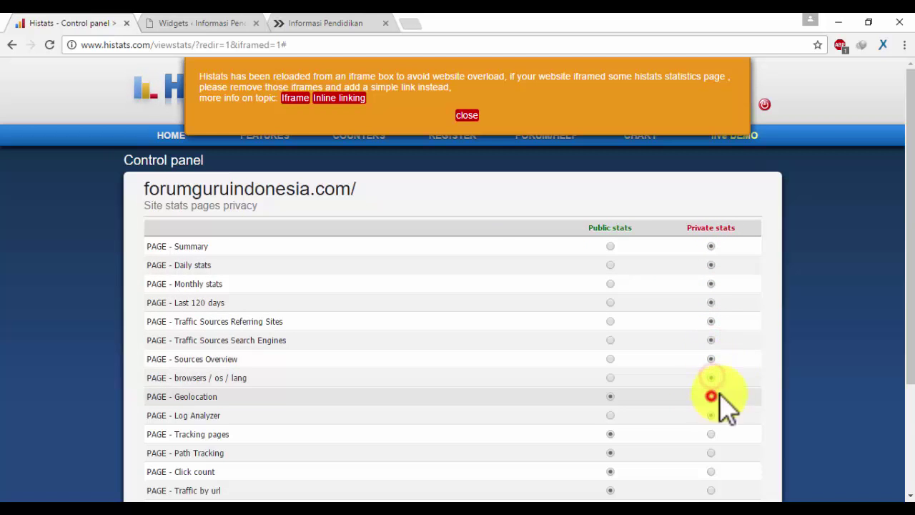
pyautogui.click(711, 415)
pyautogui.scroll(-2, 710, 415)
pyautogui.click(712, 379)
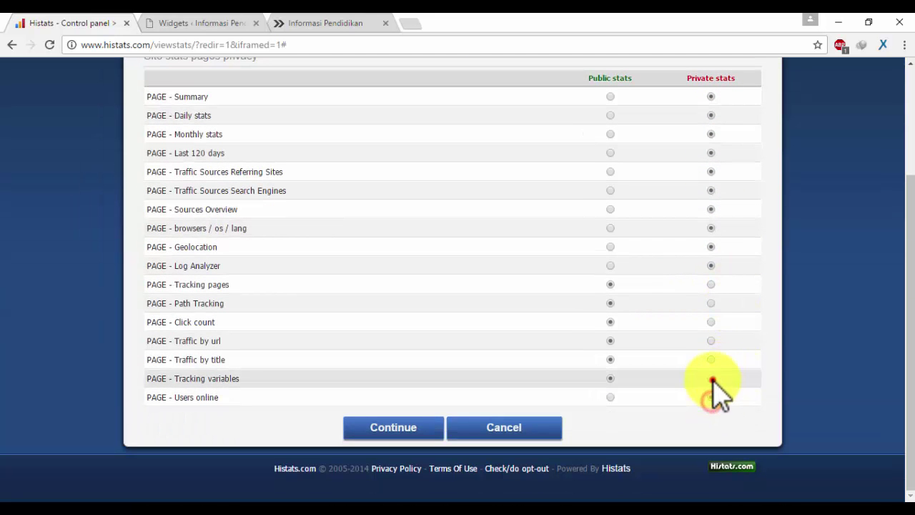
pyautogui.click(711, 359)
pyautogui.click(710, 340)
pyautogui.click(710, 321)
pyautogui.click(710, 303)
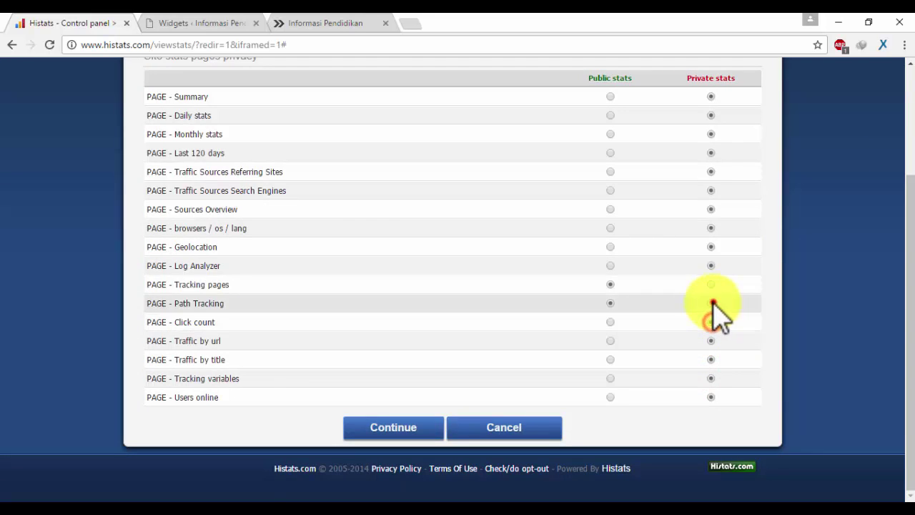
pyautogui.click(711, 284)
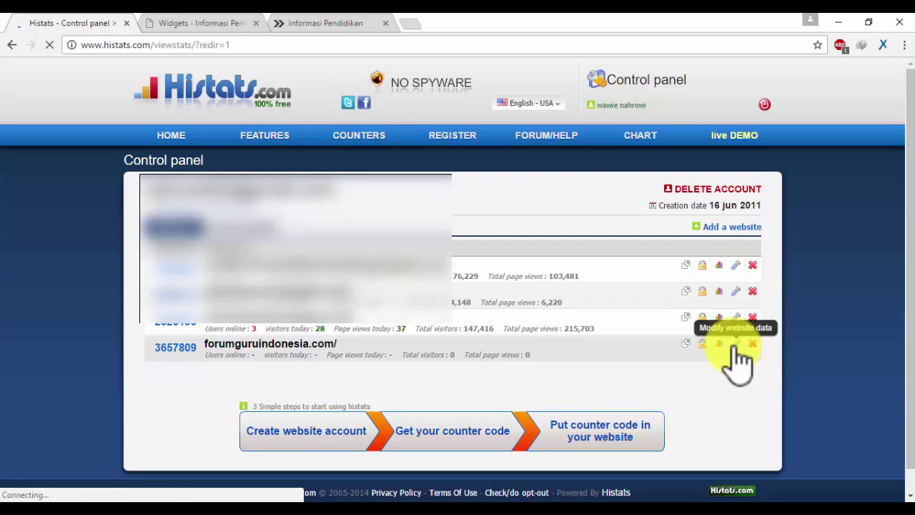
# Step: Open the counter code page of forumguruindonesia.com and start adding a new tracking counter
pyautogui.click(717, 345)
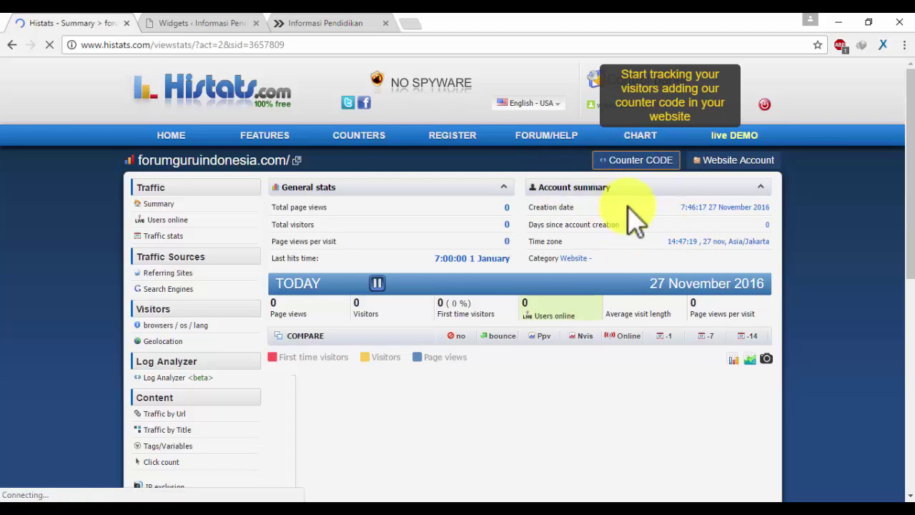
pyautogui.click(639, 161)
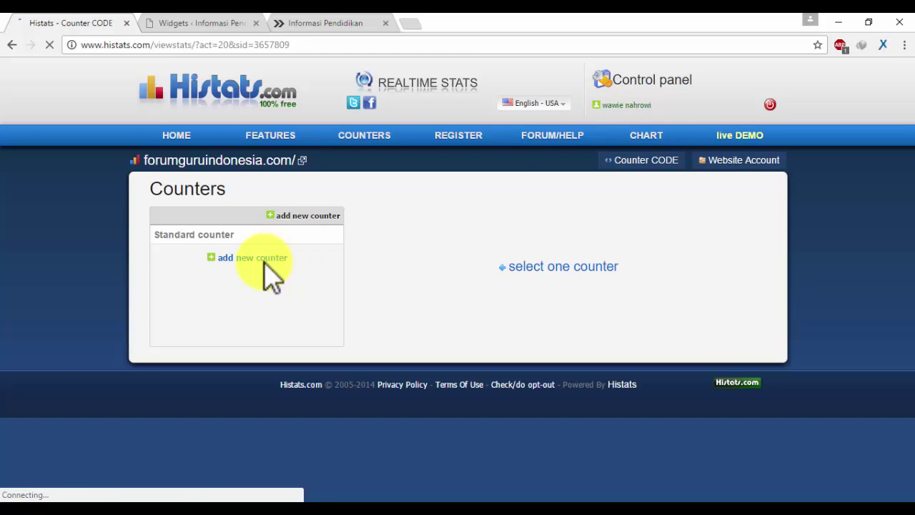
pyautogui.click(251, 257)
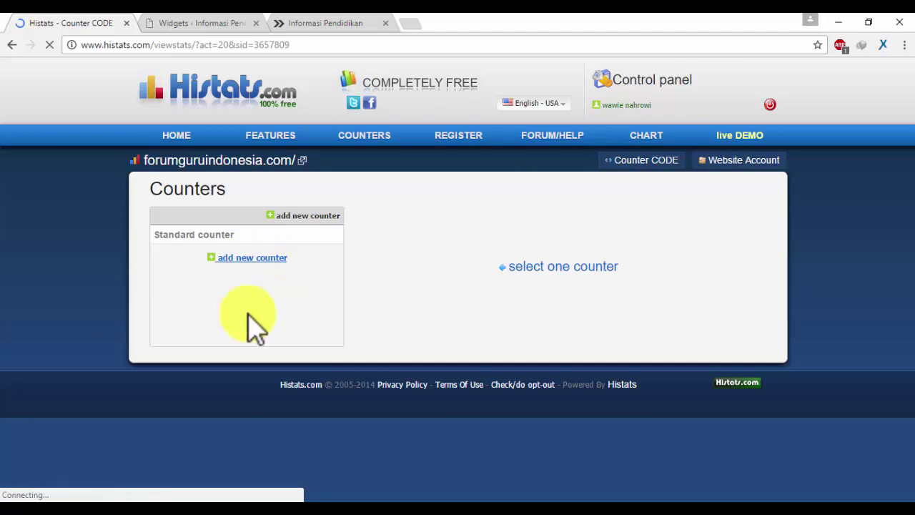
pyautogui.click(252, 259)
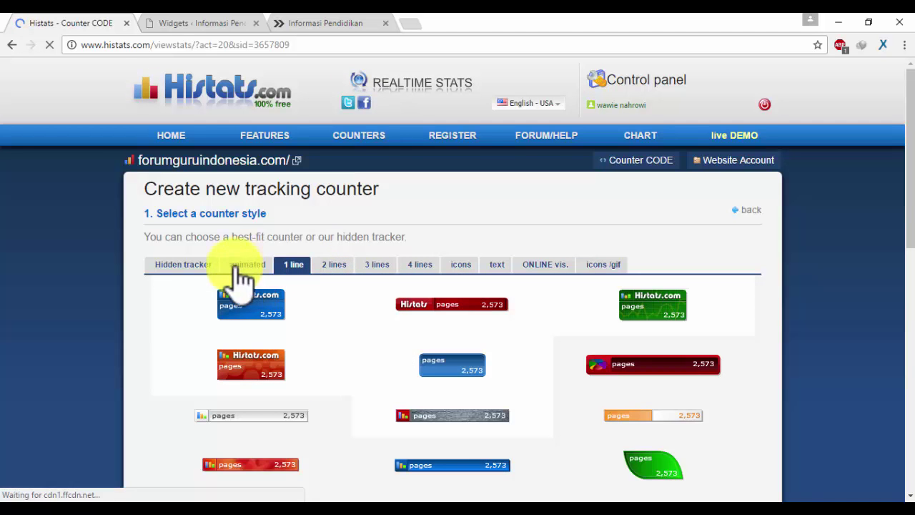
pyautogui.click(188, 265)
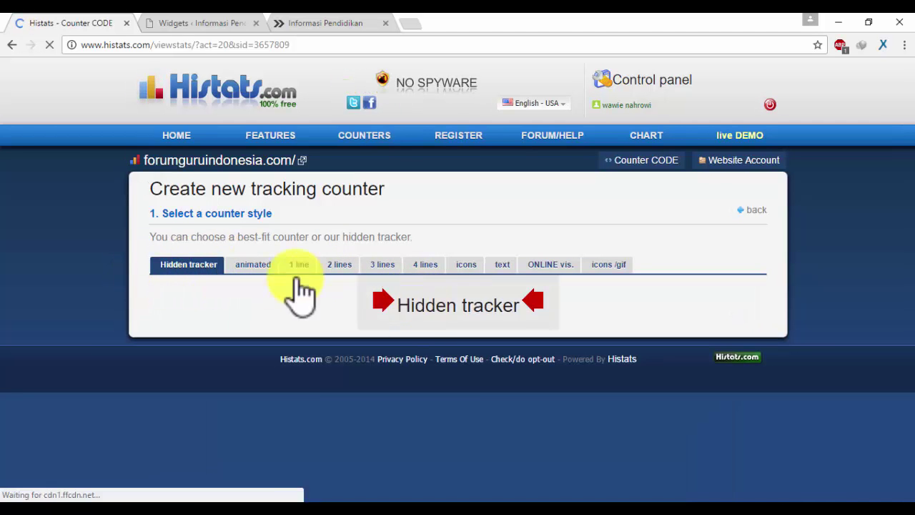
pyautogui.click(258, 270)
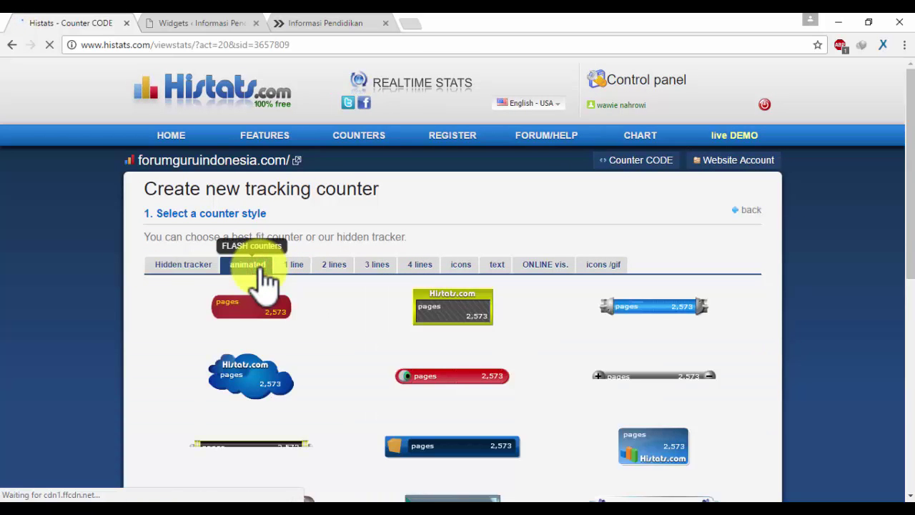
pyautogui.click(288, 275)
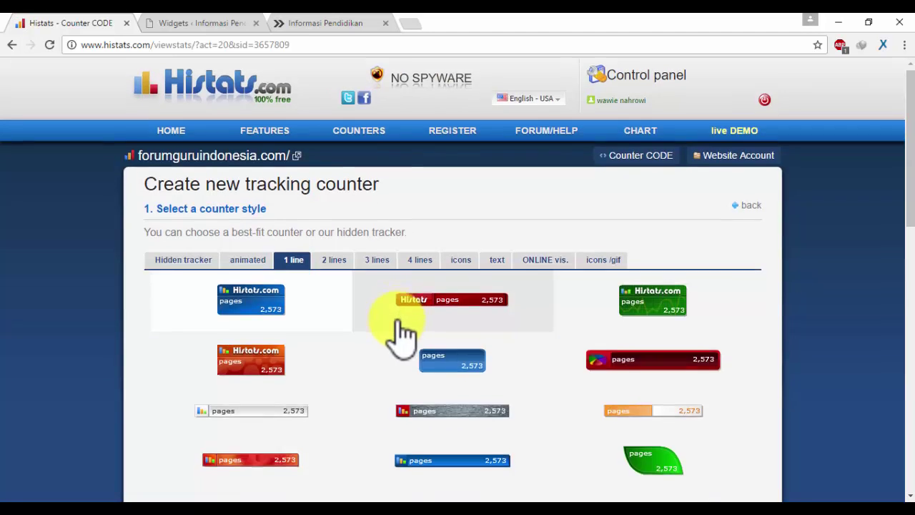
pyautogui.scroll(-3, 406, 331)
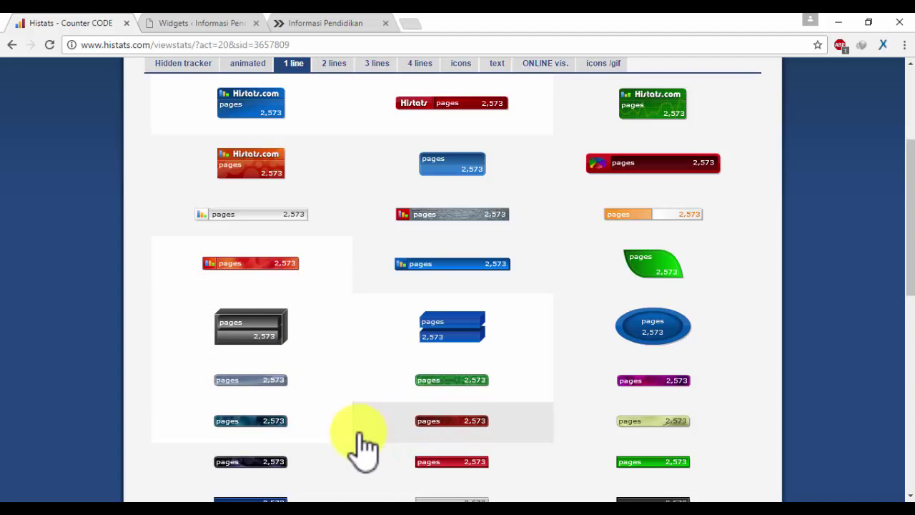
pyautogui.click(277, 463)
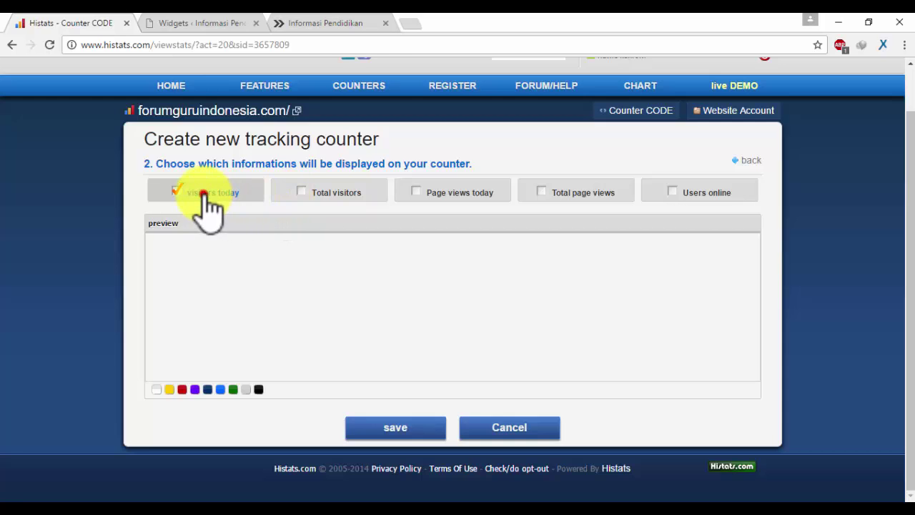
pyautogui.moveTo(204, 193); pyautogui.dragTo(466, 299)
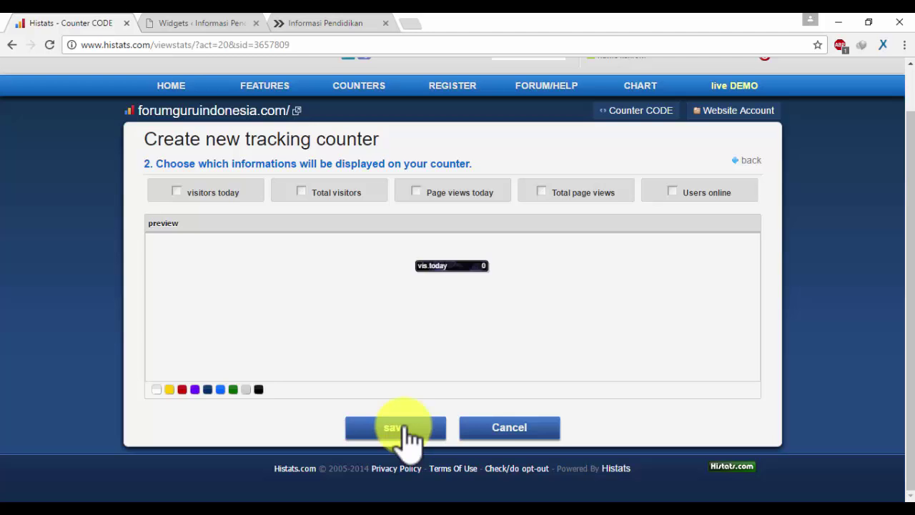
pyautogui.click(683, 192)
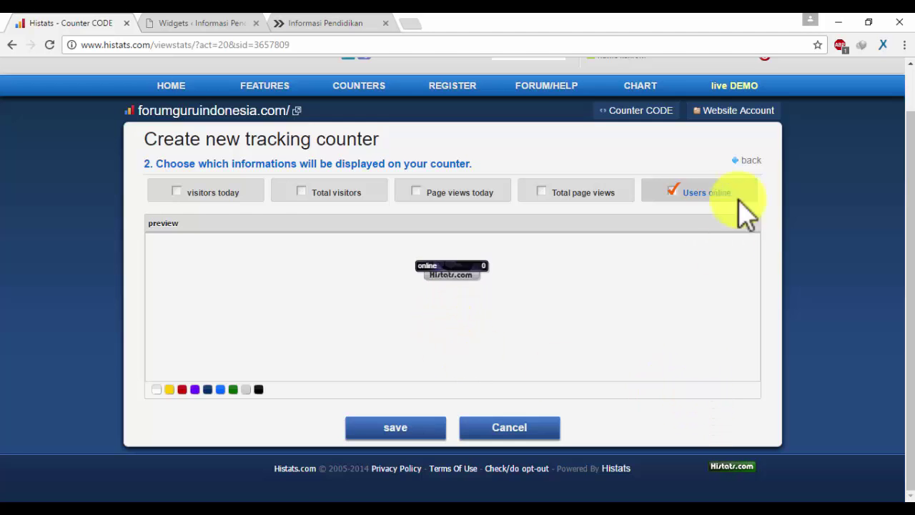
pyautogui.click(749, 162)
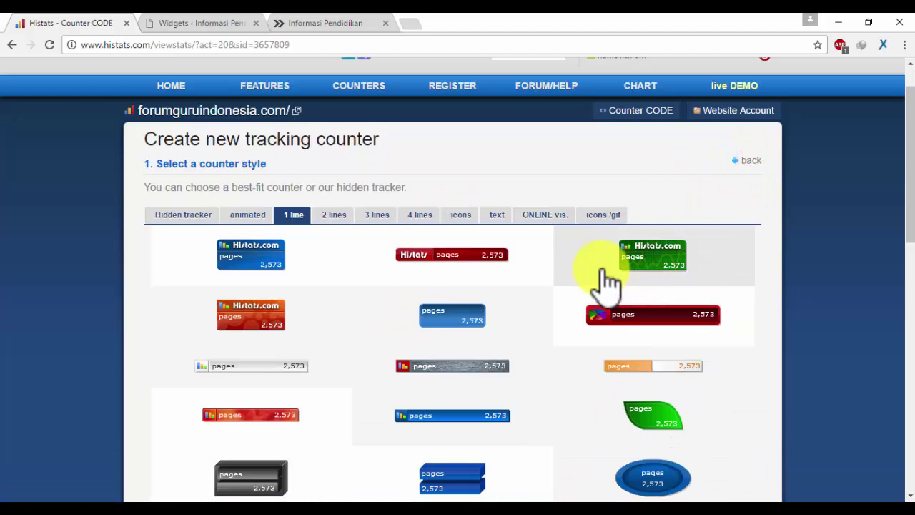
# Step: Choose the black Histats.com badge from the icon counter styles and save the new counter
pyautogui.click(489, 212)
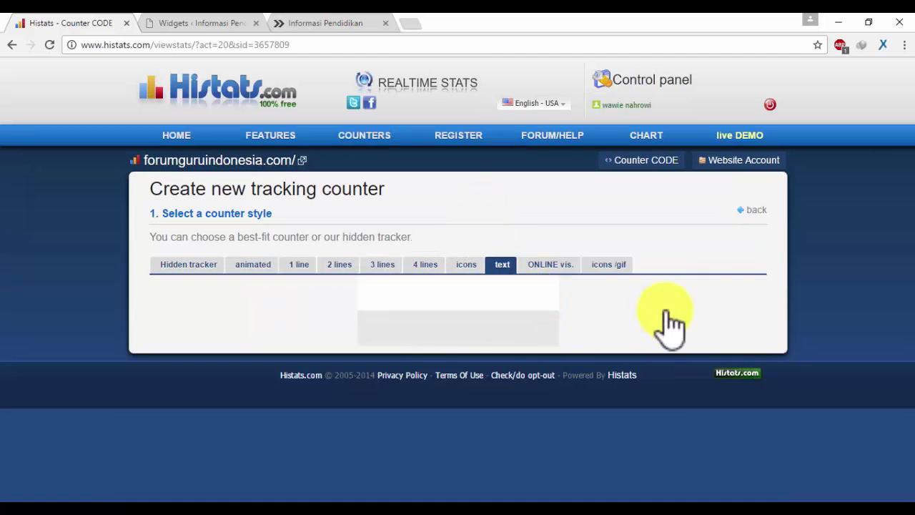
pyautogui.click(466, 266)
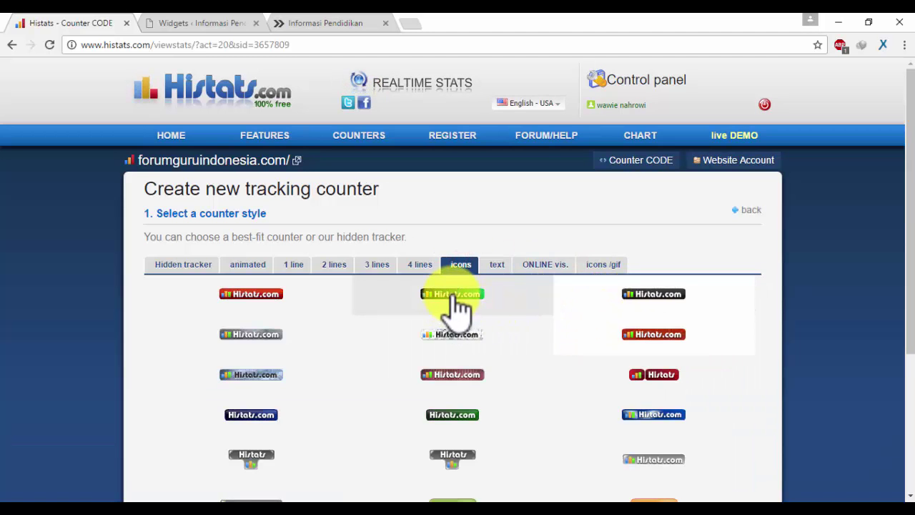
pyautogui.scroll(-3, 582, 405)
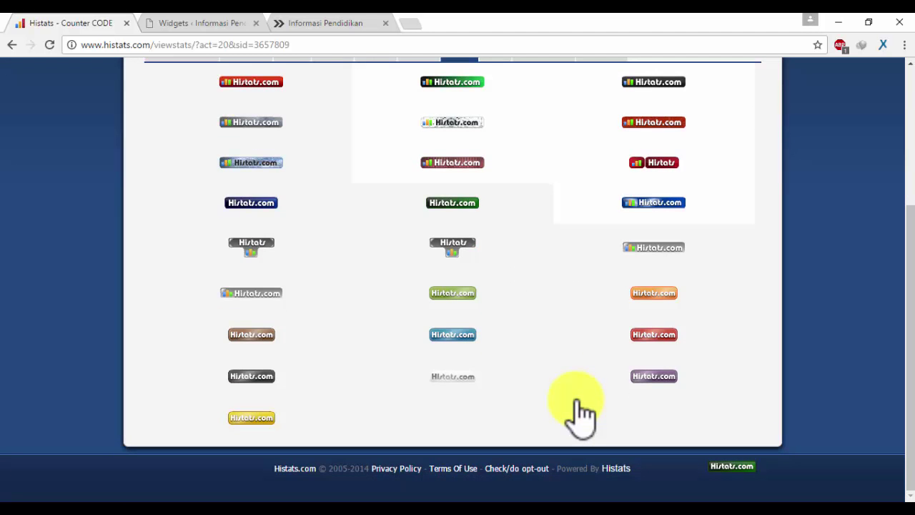
pyautogui.scroll(3, 582, 415)
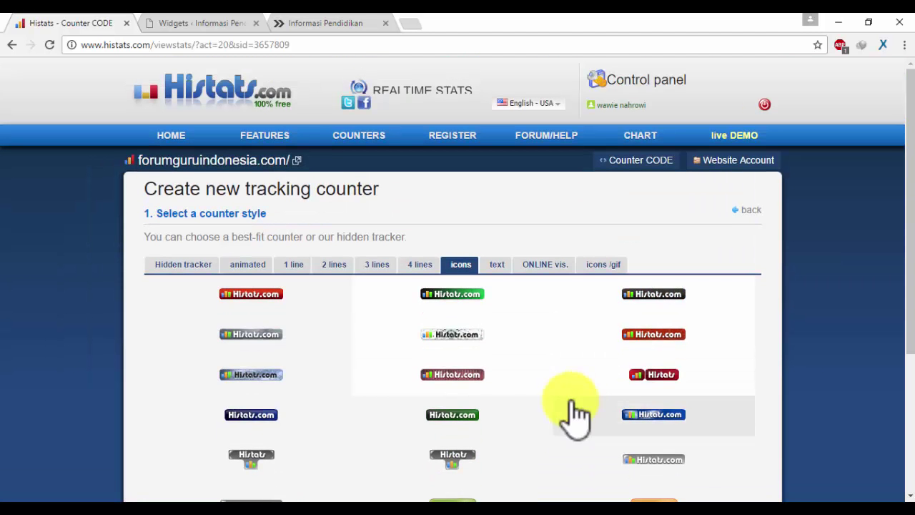
pyautogui.click(653, 294)
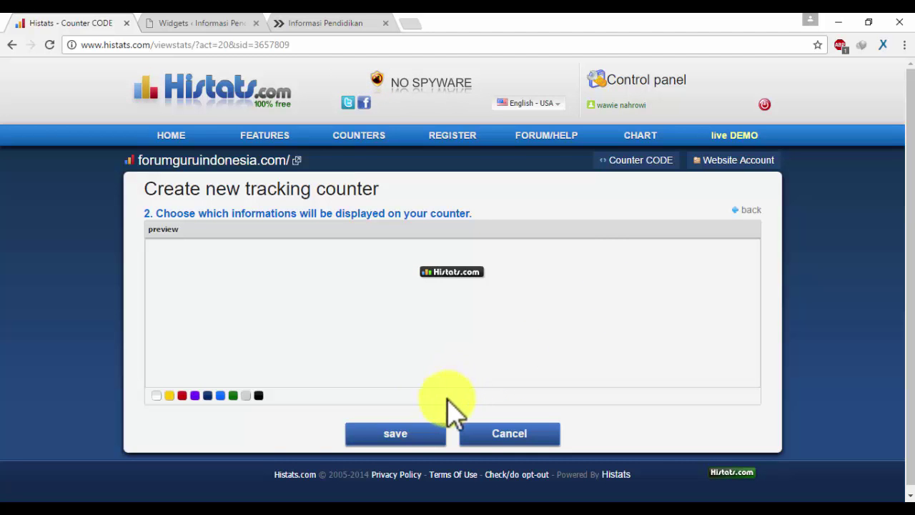
pyautogui.click(421, 443)
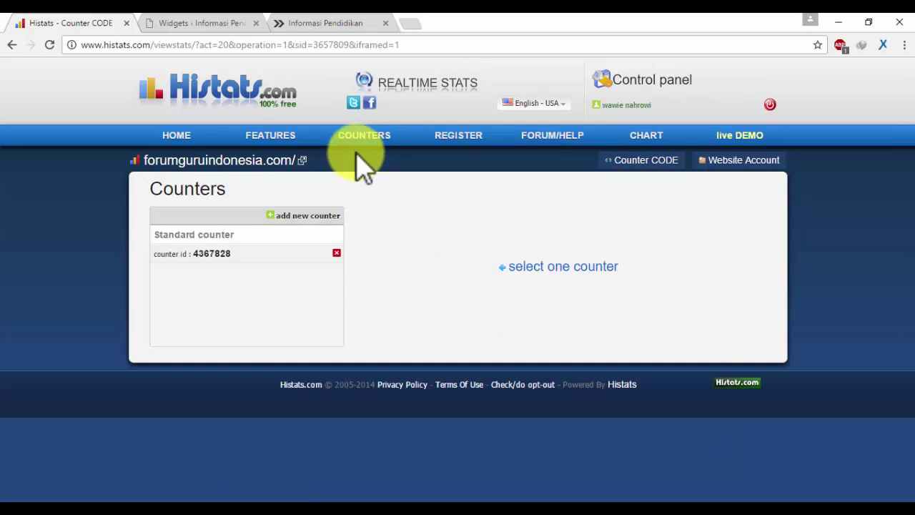
# Step: Open the saved counter and copy its entire standard counter code
pyautogui.click(221, 254)
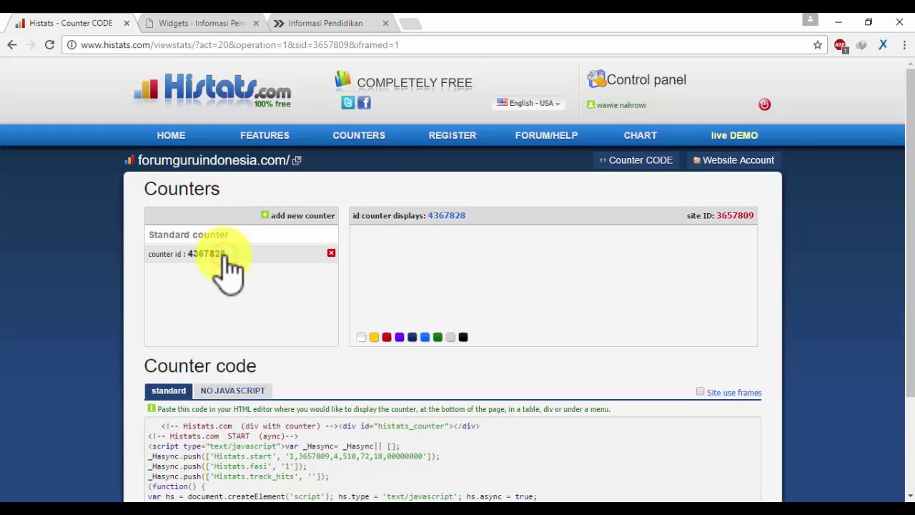
pyautogui.click(465, 454)
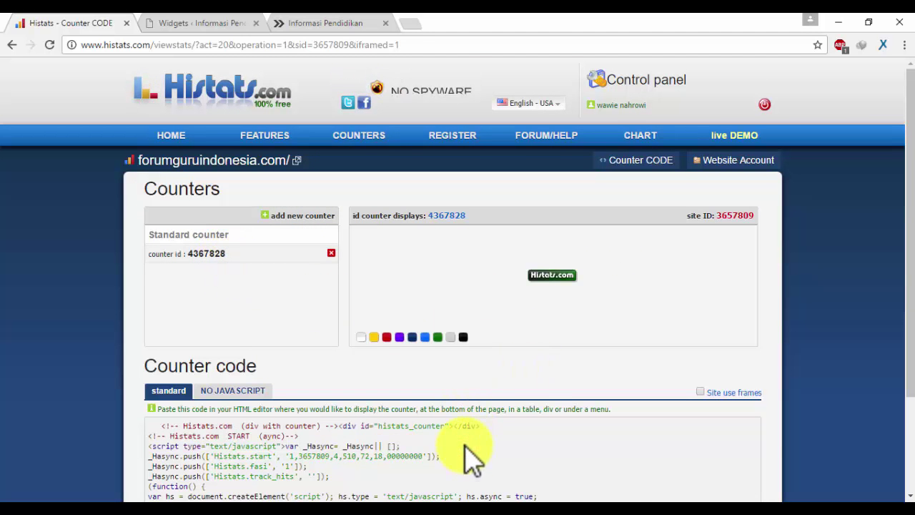
pyautogui.scroll(-3, 450, 439)
pyautogui.moveTo(286, 440); pyautogui.dragTo(159, 301)
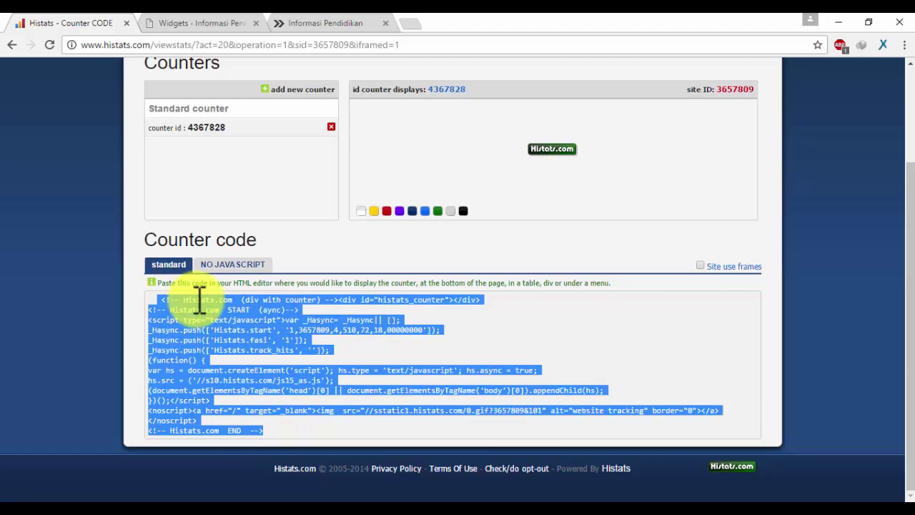
pyautogui.click(163, 301)
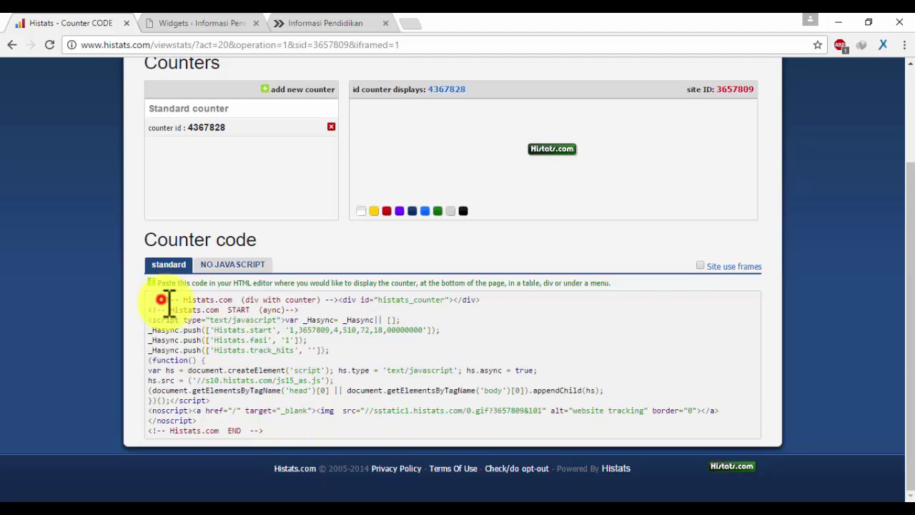
pyautogui.moveTo(164, 301); pyautogui.dragTo(265, 433)
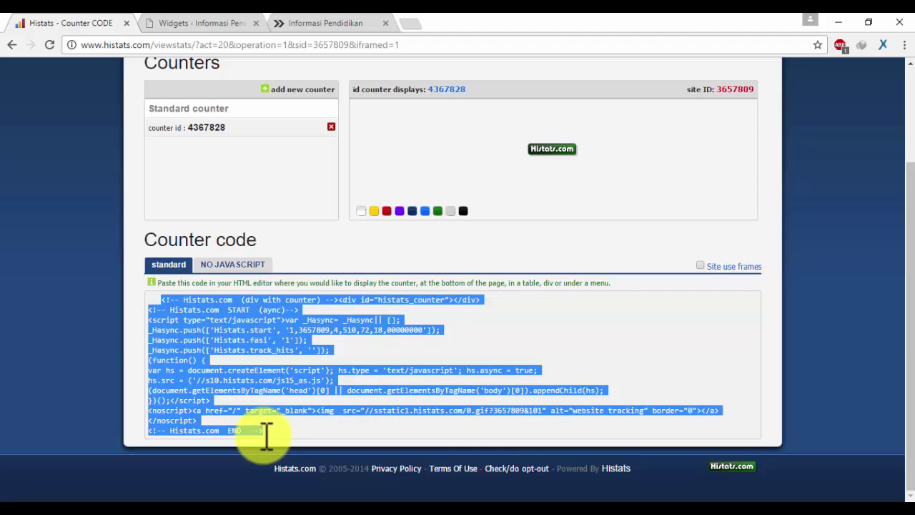
pyautogui.rightClick(271, 341)
pyautogui.rightClick(275, 341)
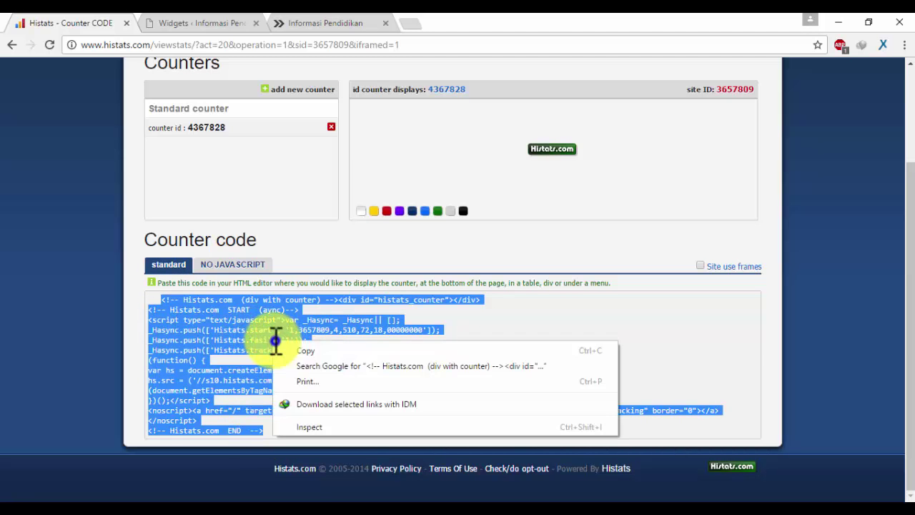
pyautogui.click(300, 350)
# Step: Switch to the WordPress Widgets page and add a Text widget to the Sidebar
pyautogui.click(214, 23)
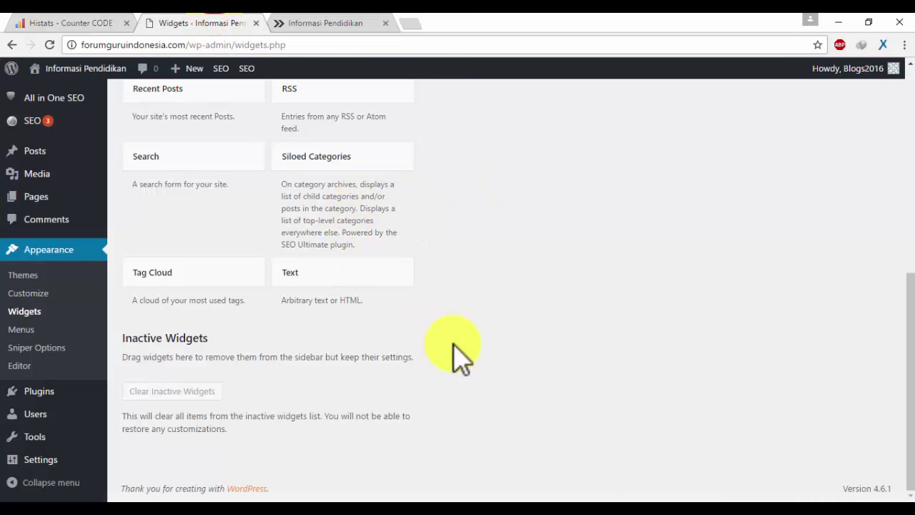
pyautogui.click(409, 270)
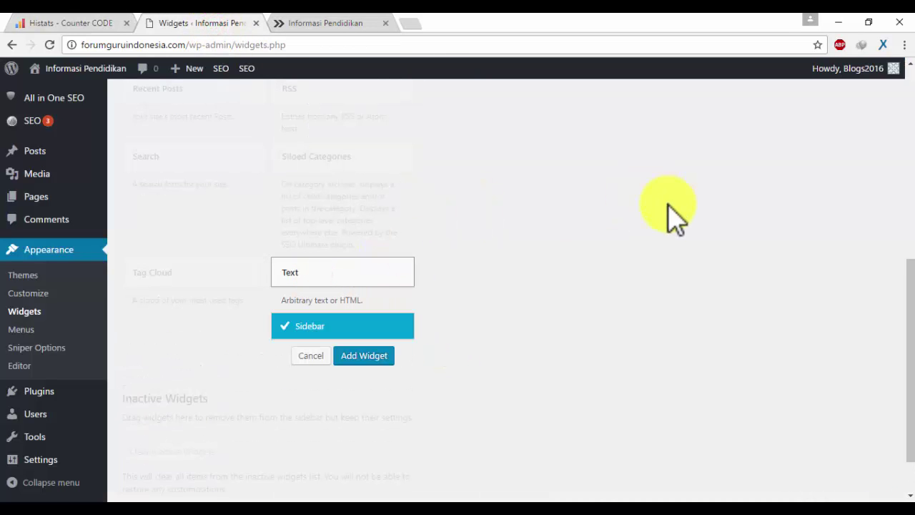
pyautogui.click(365, 356)
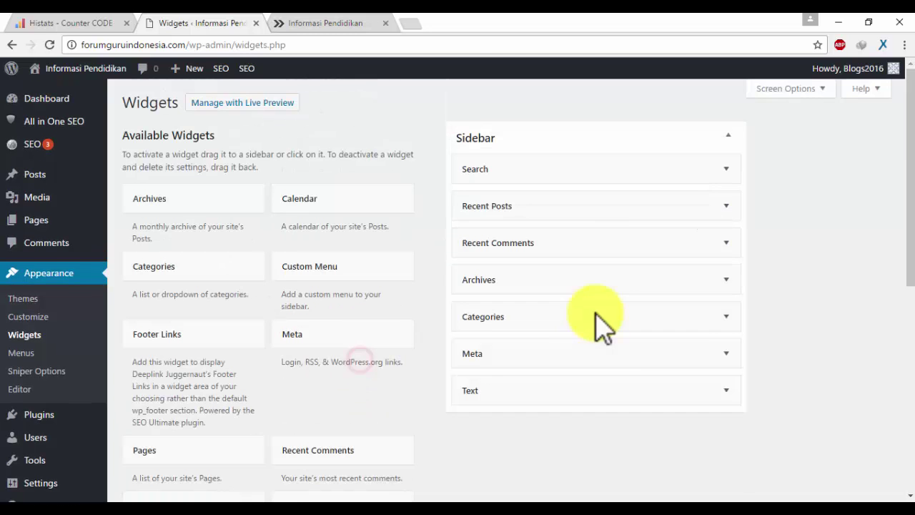
pyautogui.scroll(-3, 815, 390)
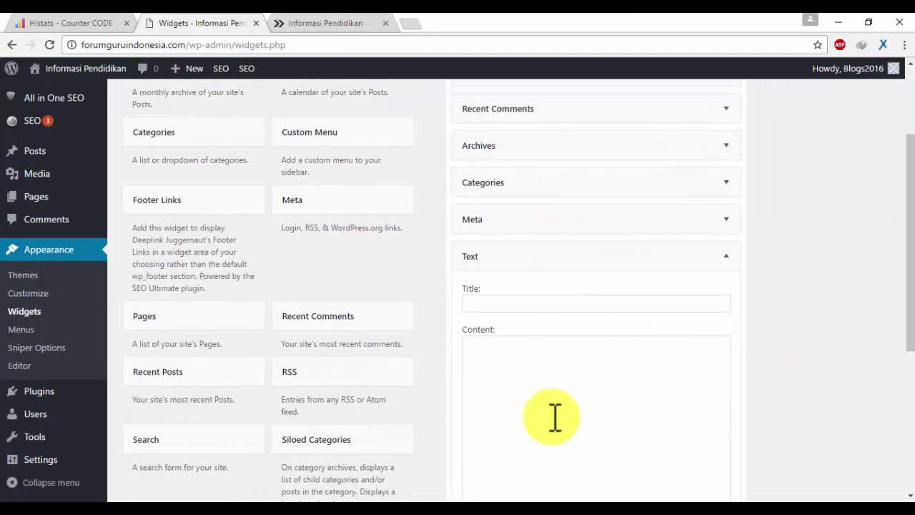
# Step: Paste the copied Histats counter code as the entire content of the new Text widget
pyautogui.click(551, 375)
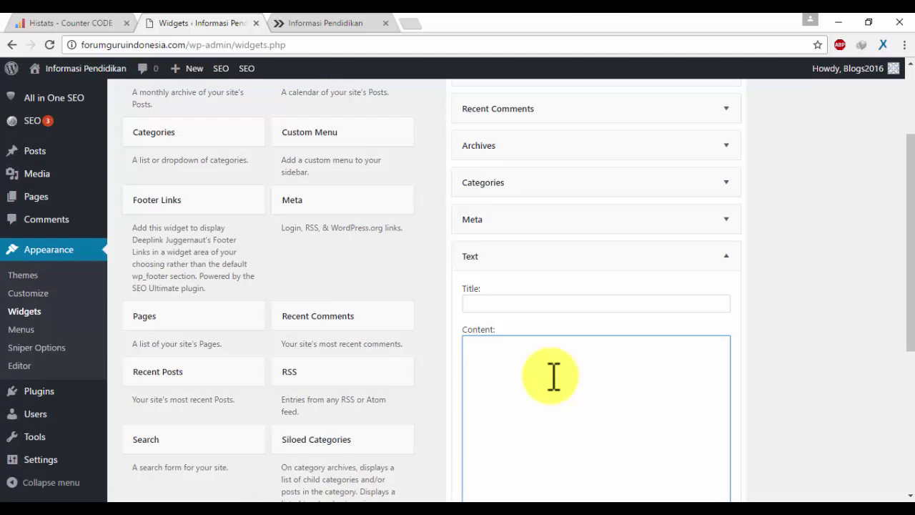
pyautogui.hotkey('ctrl', 'v')
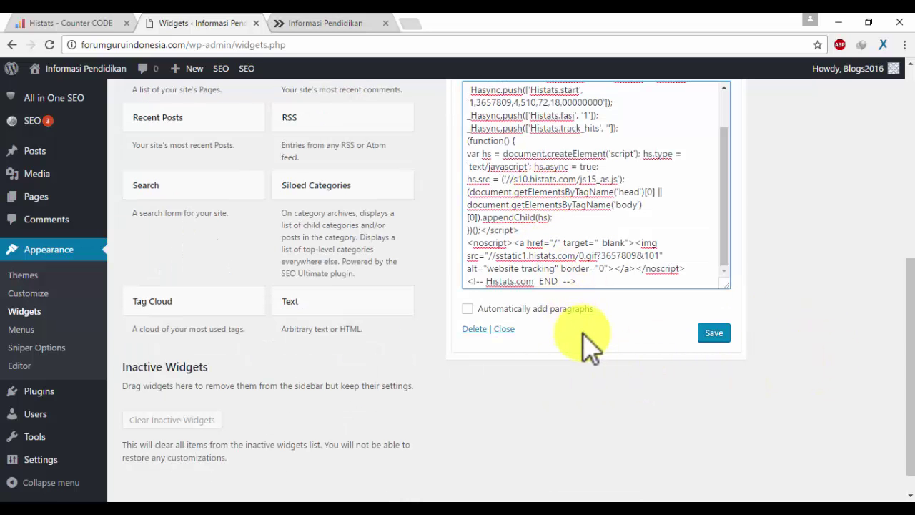
pyautogui.moveTo(651, 191); pyautogui.dragTo(658, 192)
pyautogui.rightClick(658, 191)
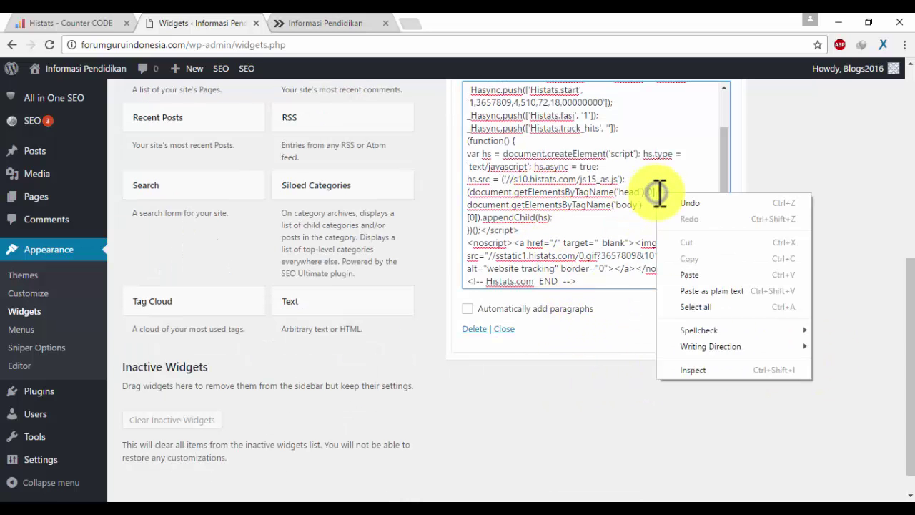
pyautogui.click(608, 229)
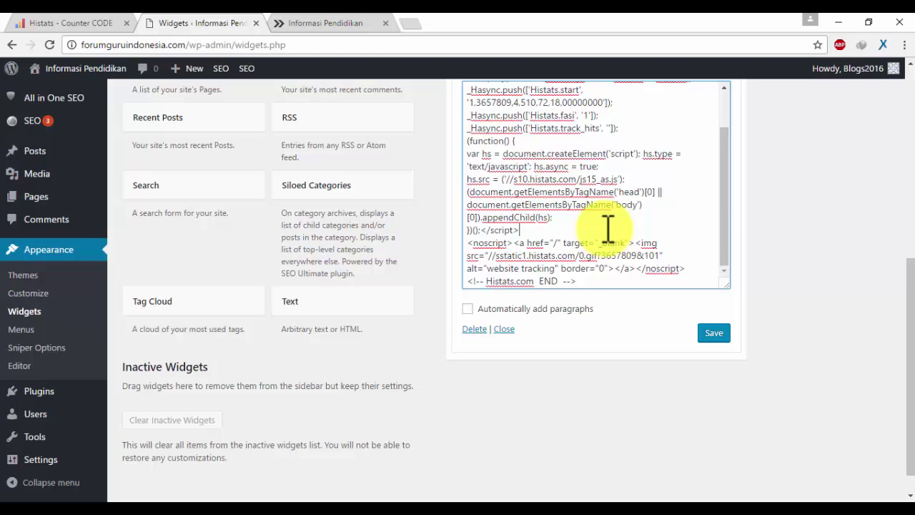
pyautogui.hotkey('ctrl', 'a')
pyautogui.rightClick(521, 116)
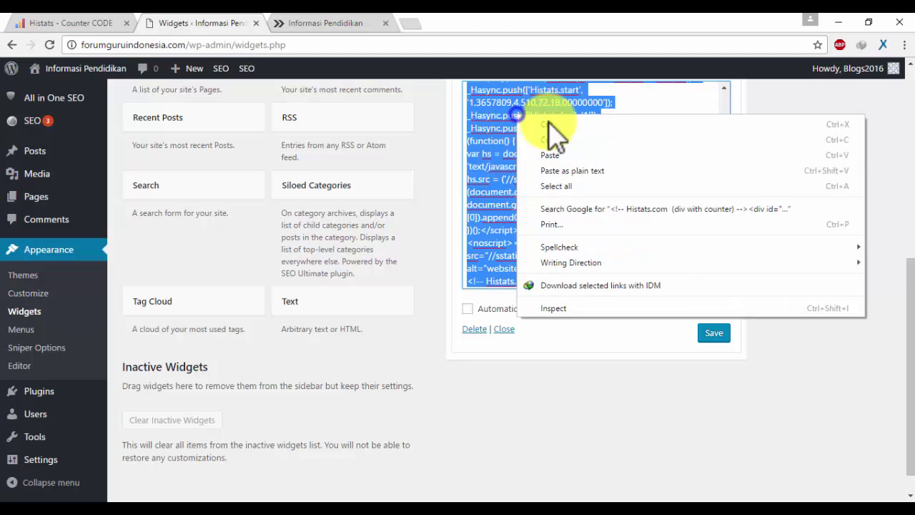
pyautogui.click(558, 155)
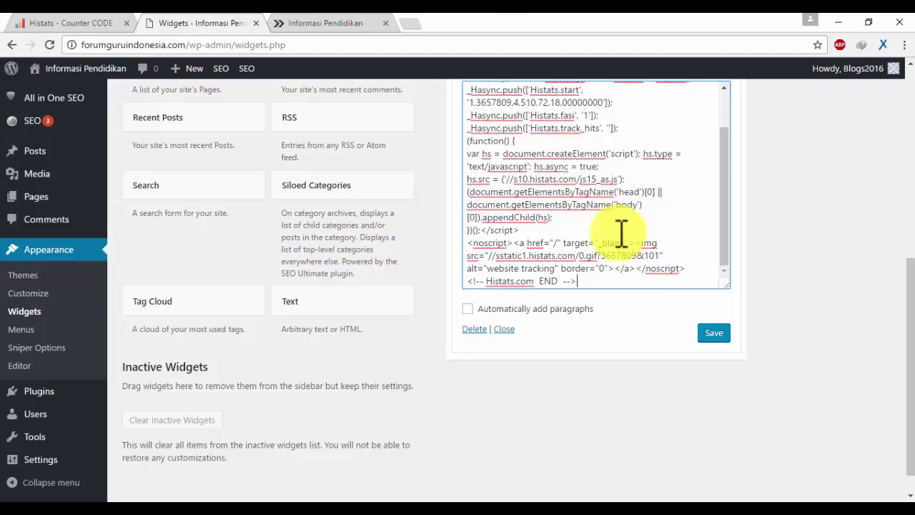
# Step: Enable automatically adding paragraphs for the Text widget and save it
pyautogui.click(573, 309)
pyautogui.click(710, 333)
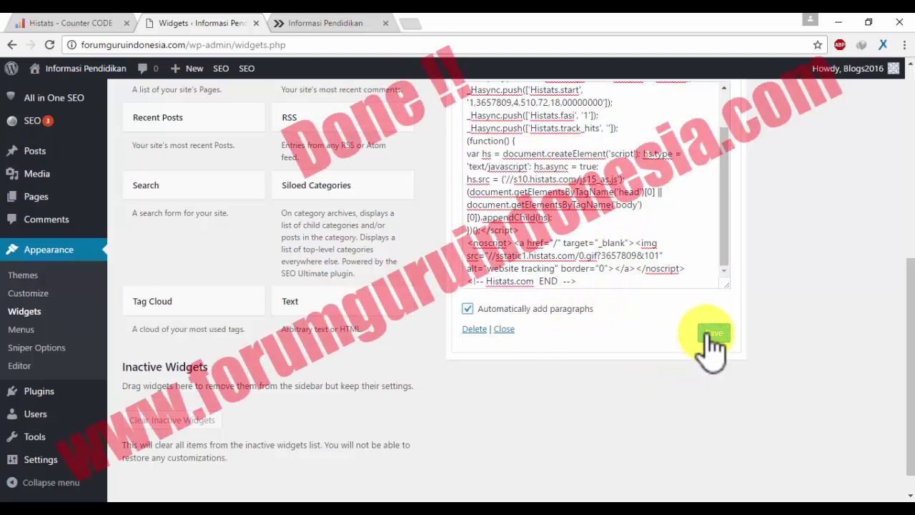